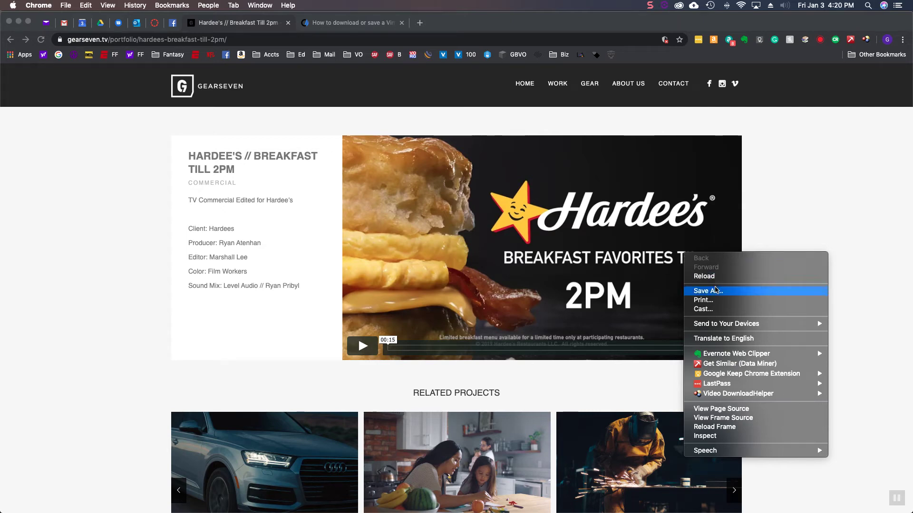
Check which file formats are offered for saving the Hardee's video frame, and leave without saving.
click(716, 292)
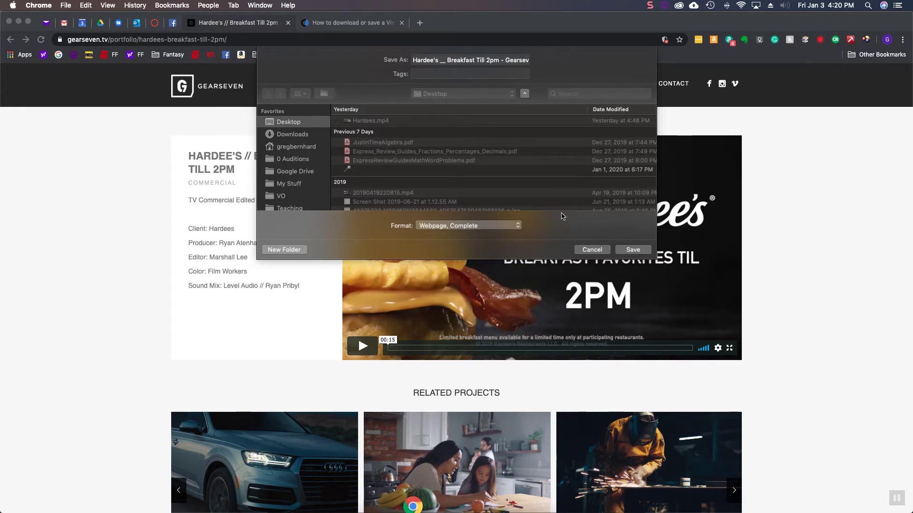
click(501, 226)
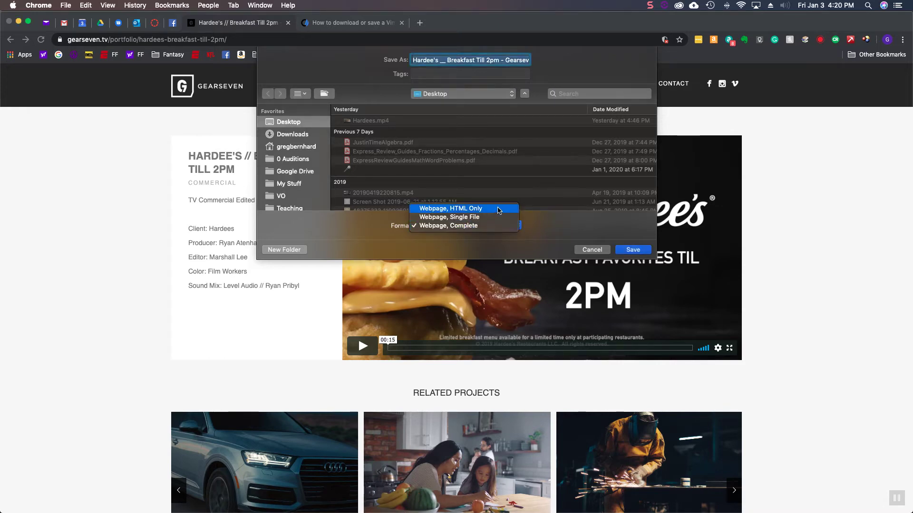
click(552, 236)
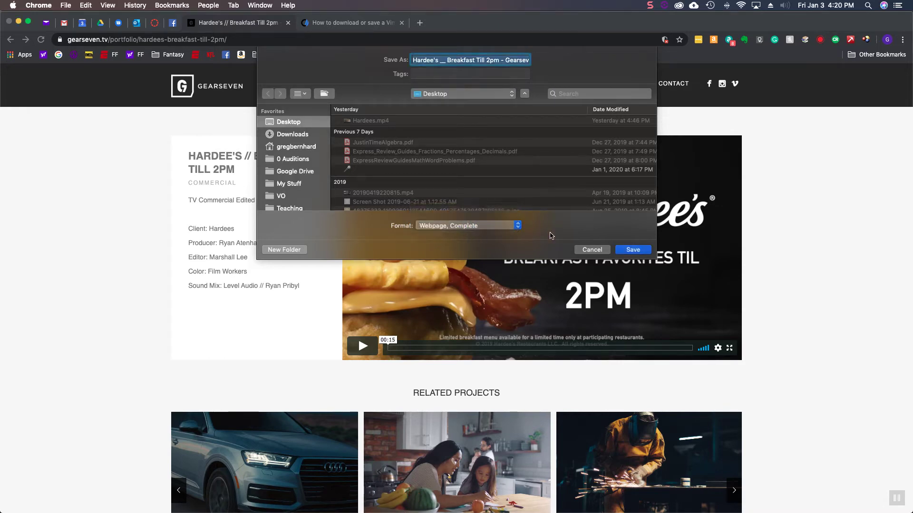
click(592, 250)
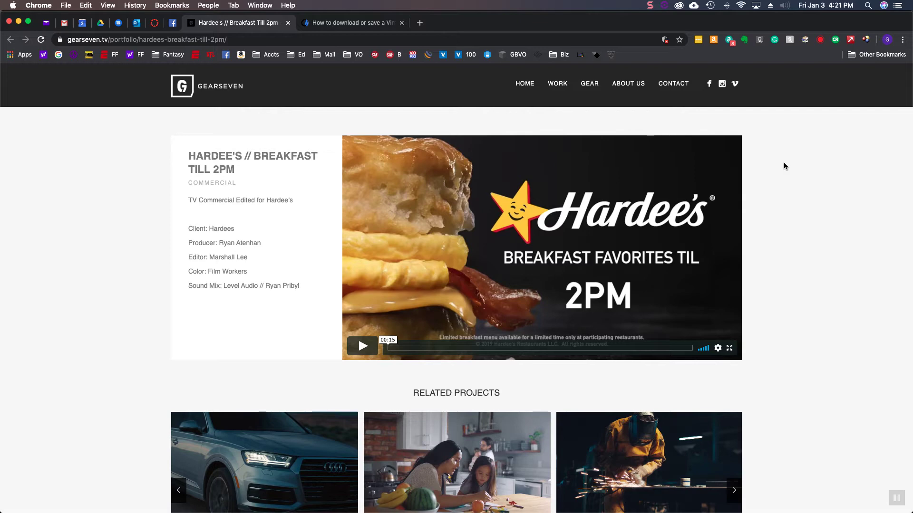
Inspect the Hardee's page and search its element code for "vimeo", advancing to the match in the video player's iframe.
right_click(778, 200)
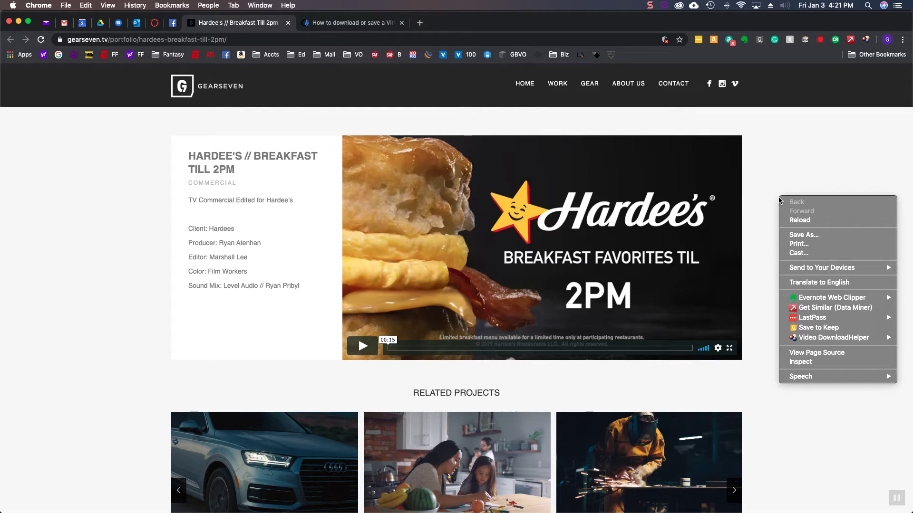
click(802, 364)
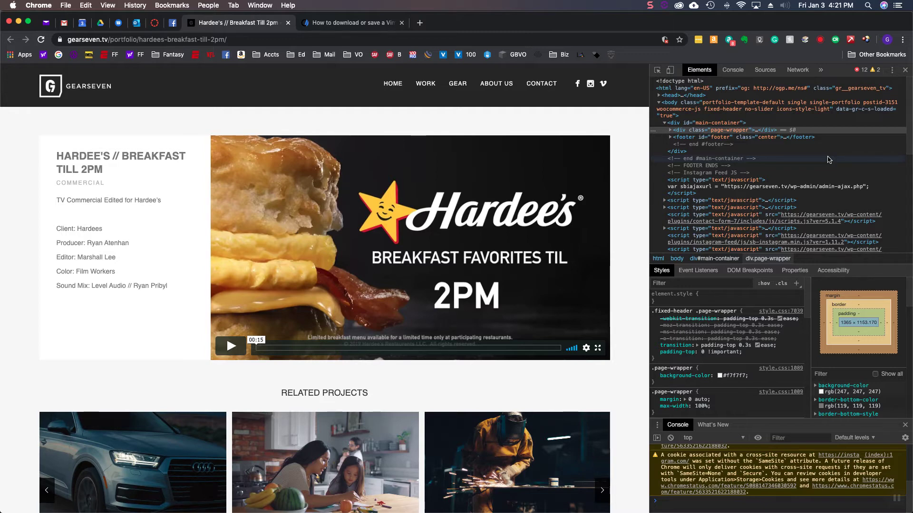
key(super+f)
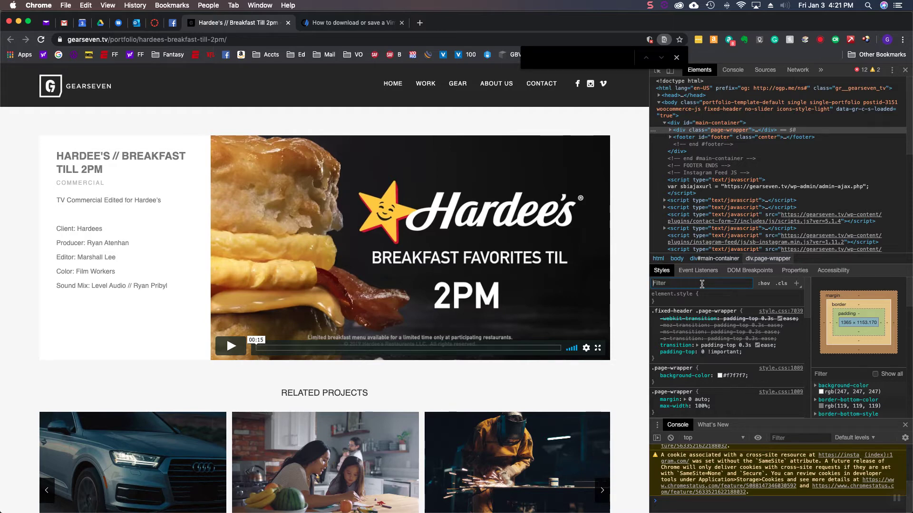
key(super+f)
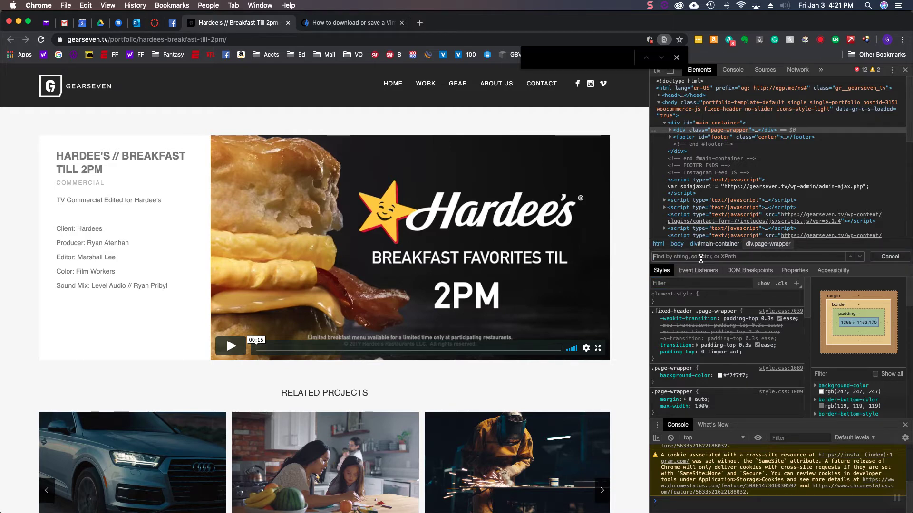
text(vimeo)
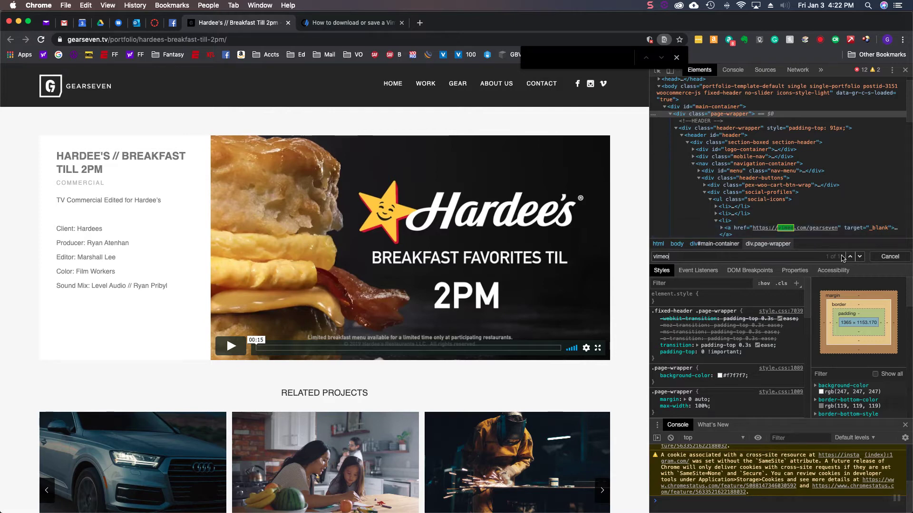
click(860, 256)
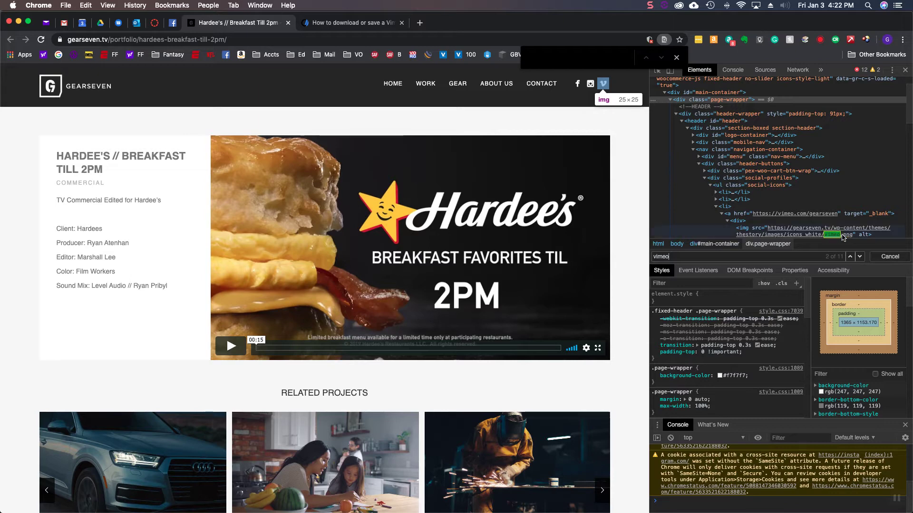
click(861, 258)
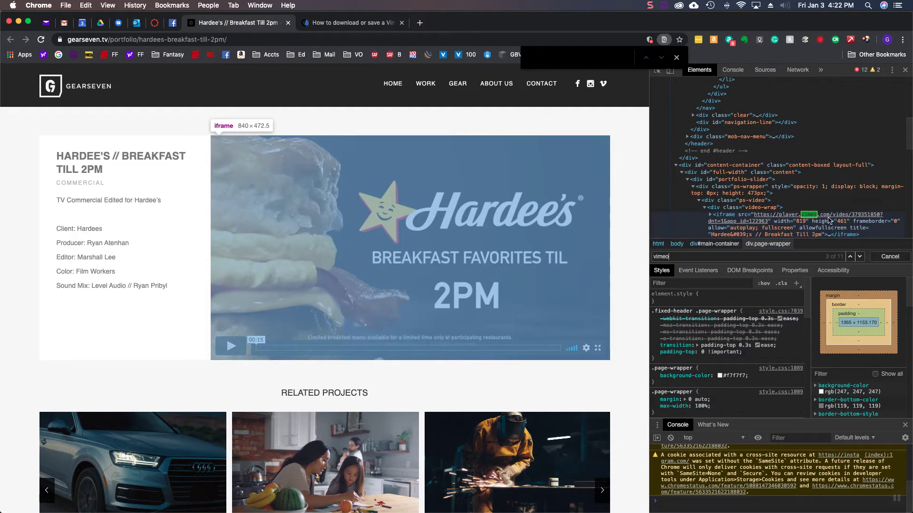
Copy the link address from the Vimeo player's iframe and load it in a new browser tab.
click(788, 217)
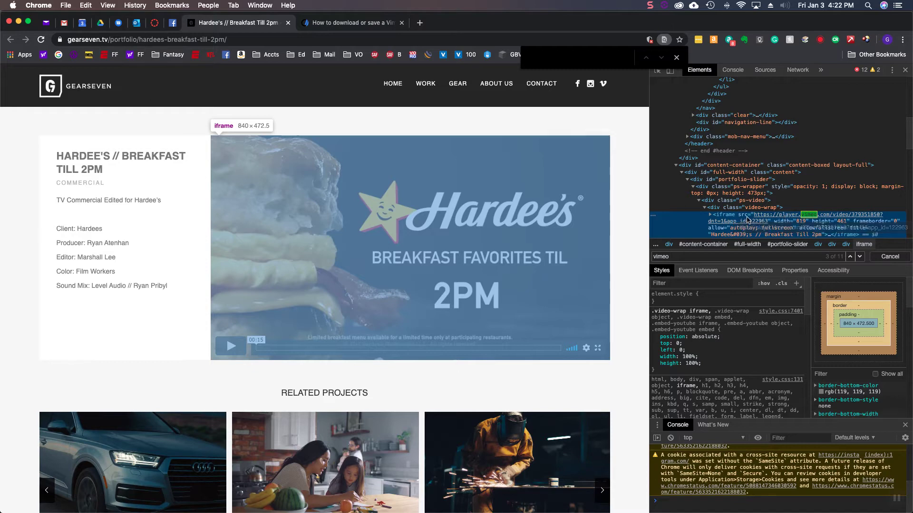
right_click(774, 217)
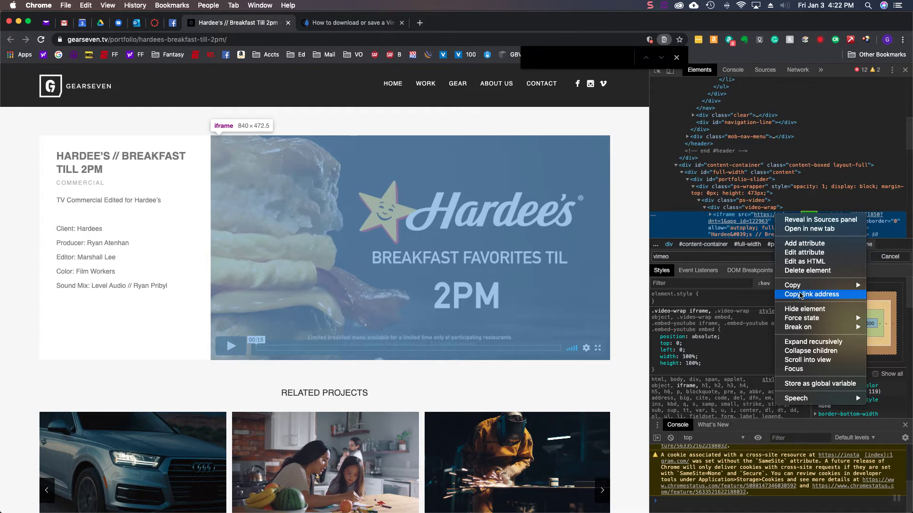
click(801, 295)
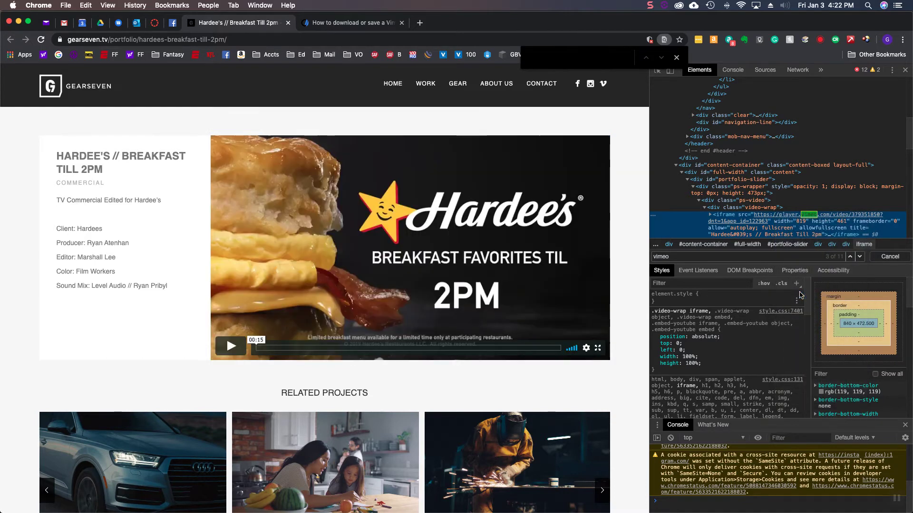
right_click(245, 23)
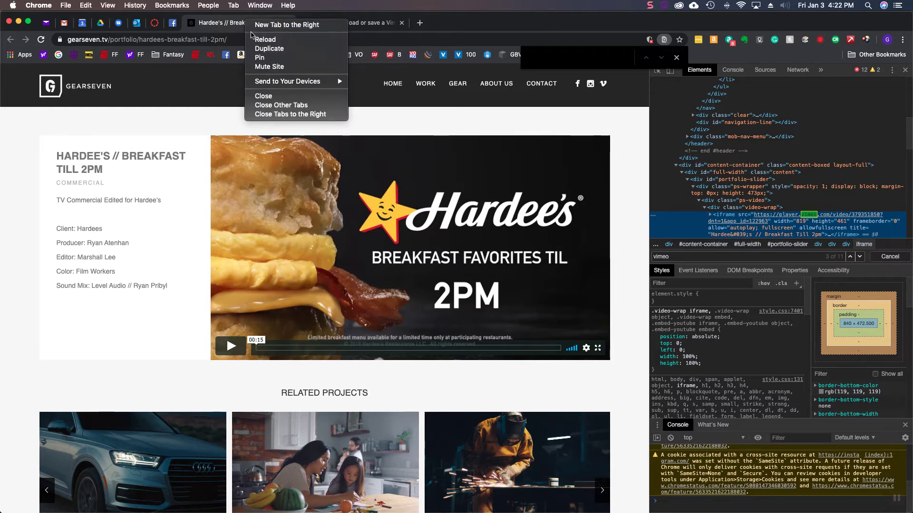
click(271, 26)
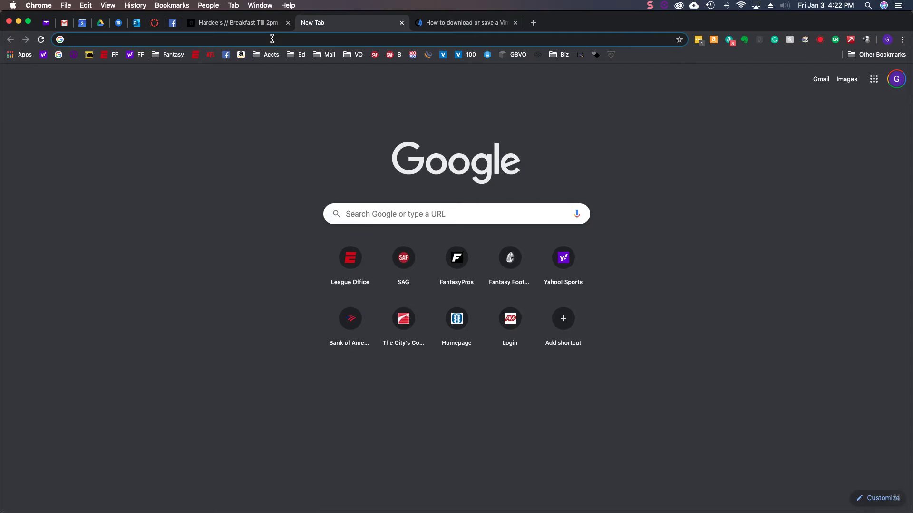
key(super+v)
key(Return)
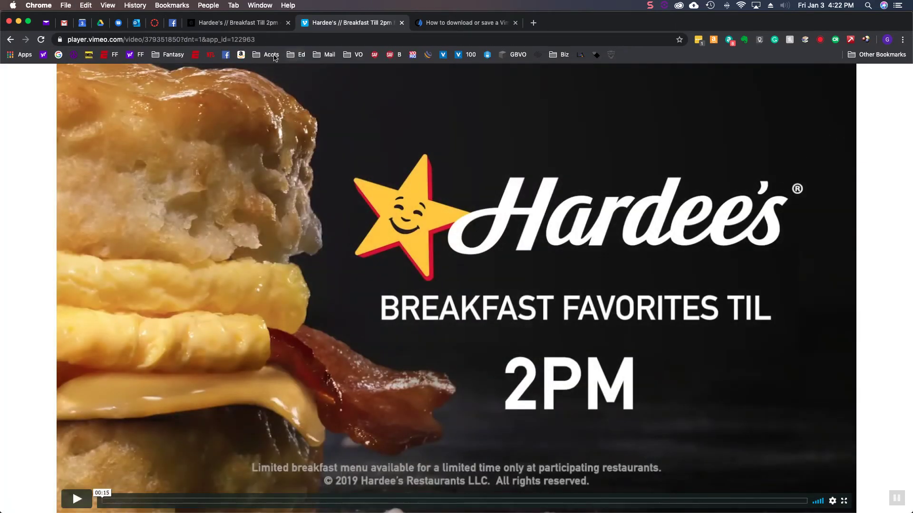
Check which file formats are offered for saving the standalone Vimeo player page, and leave without saving.
right_click(550, 168)
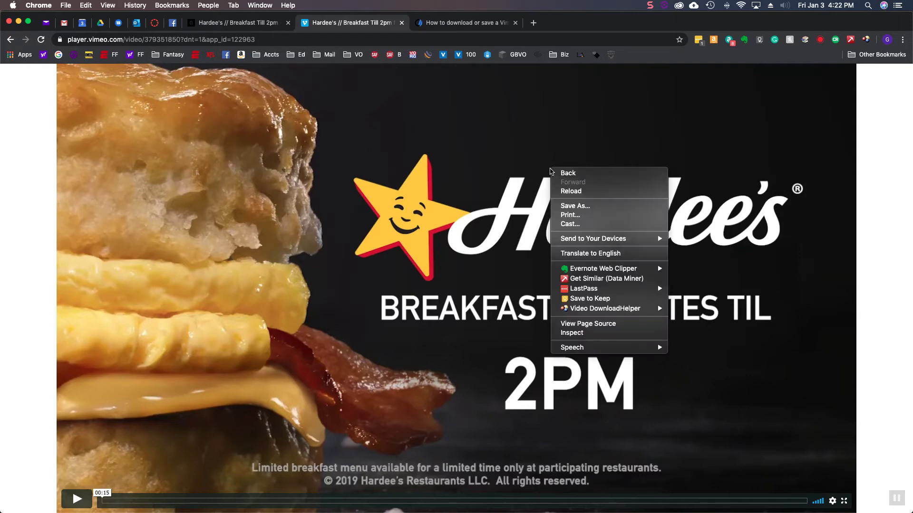
click(574, 205)
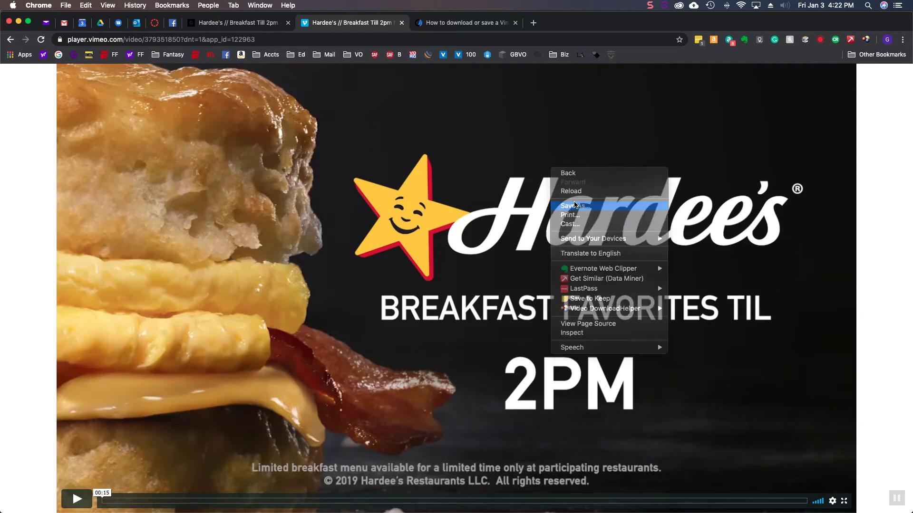
click(499, 225)
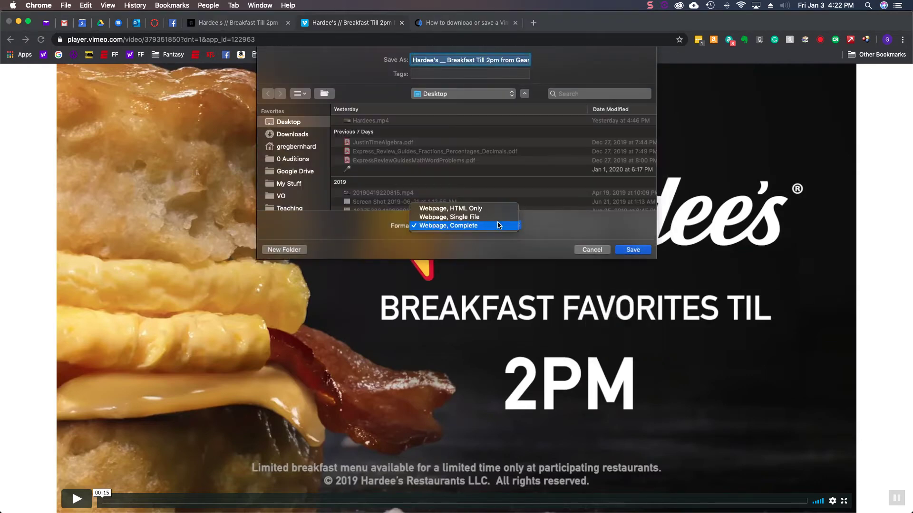
click(568, 226)
click(584, 252)
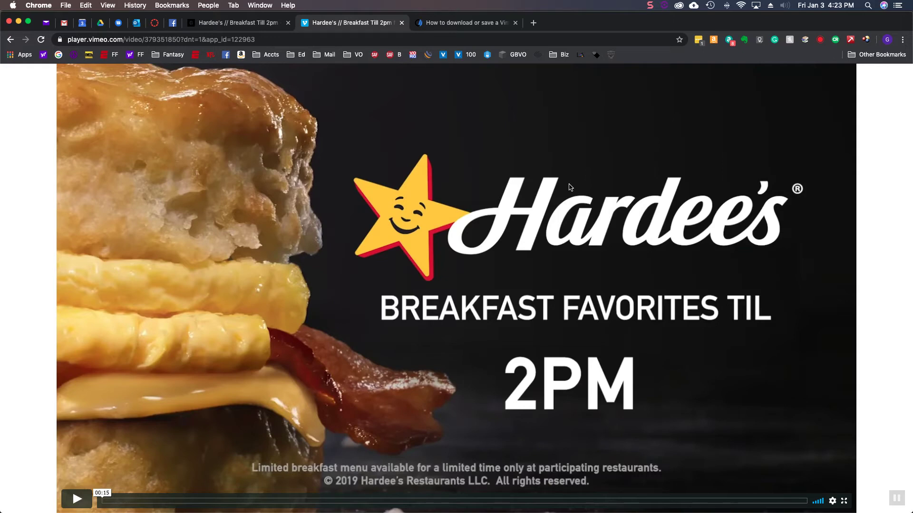
Close the find bar on the Gearseven page and copy the full address of the Vimeo player page.
click(254, 23)
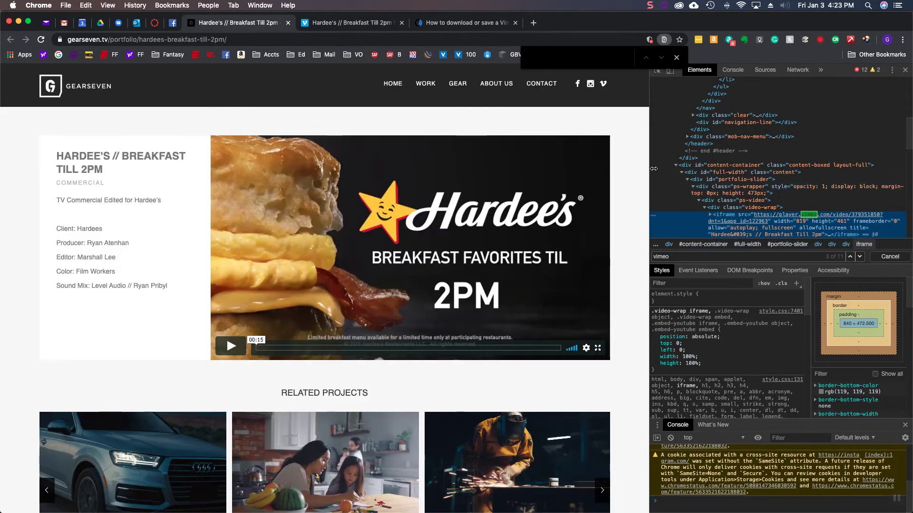
click(676, 57)
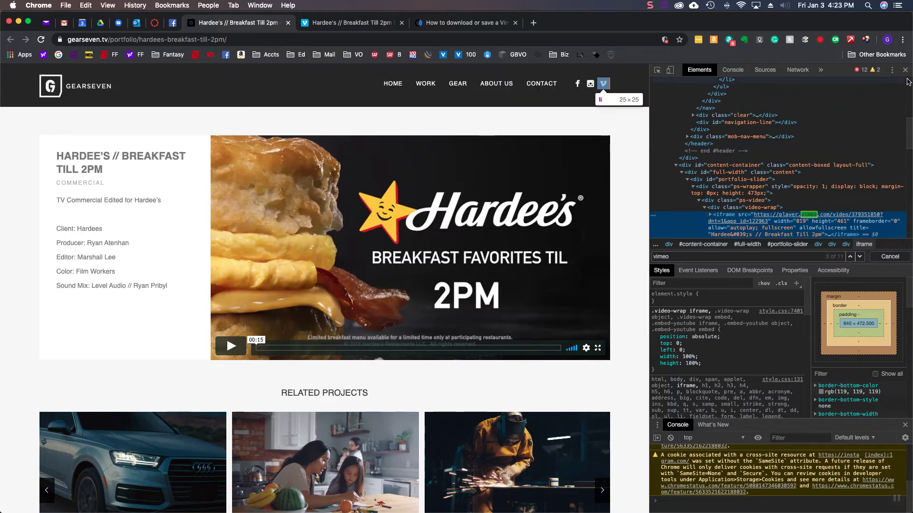
click(358, 23)
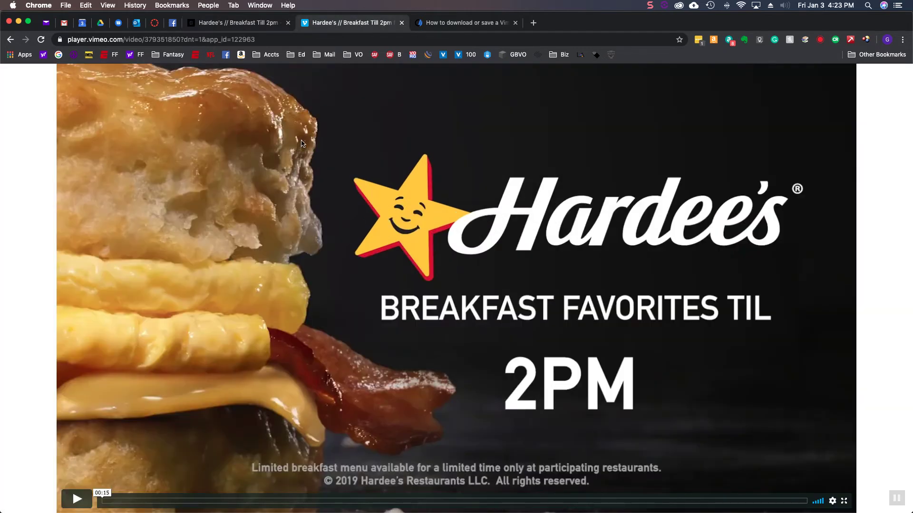
click(300, 39)
key(super+c)
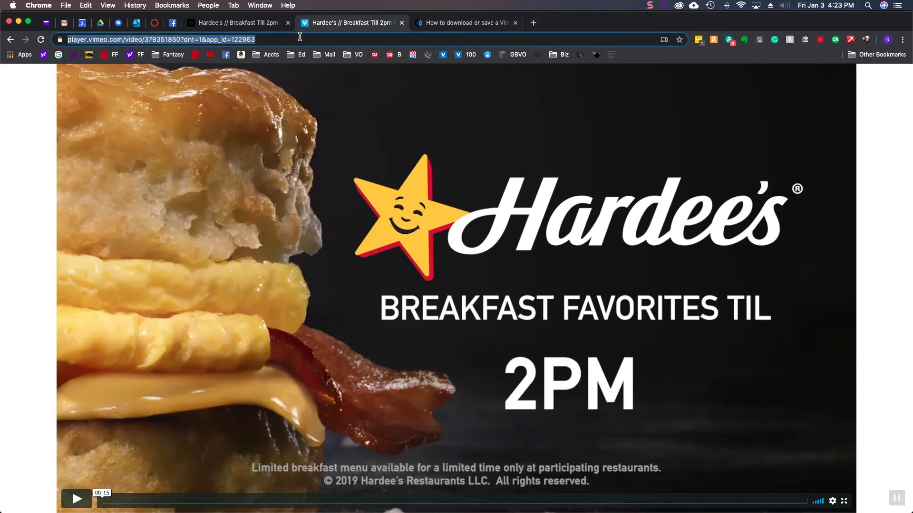
On the Computer Hope Vimeo download article, replace the address in the step 2 video field with the copied player address.
click(449, 23)
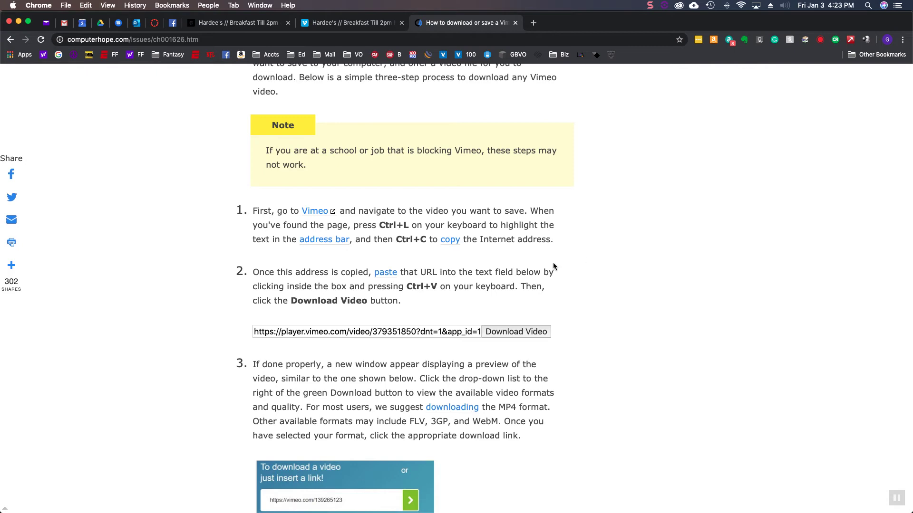
scroll(624, 297, up, 15)
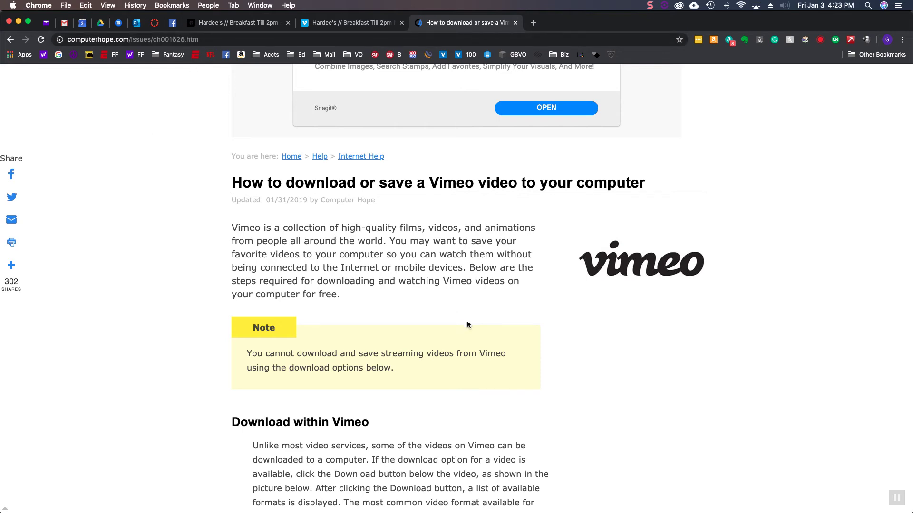
scroll(466, 321, down, 5)
scroll(467, 325, down, 10)
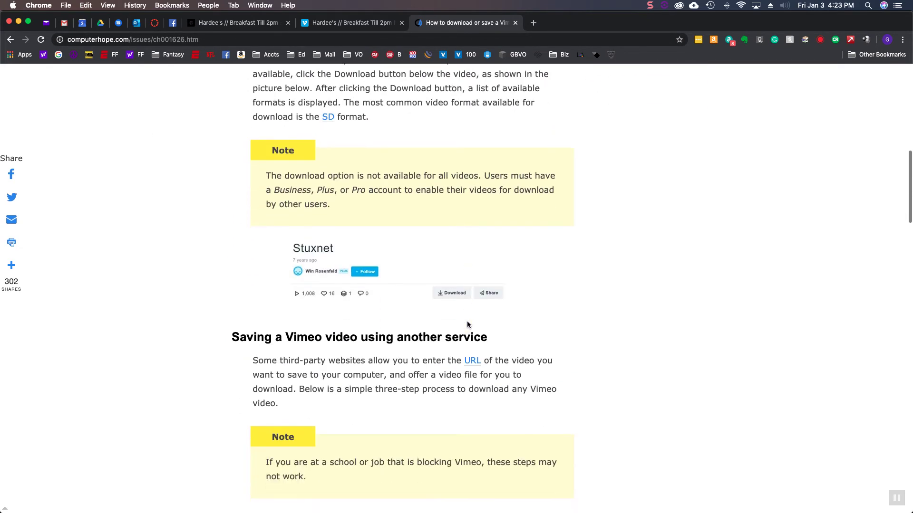
scroll(467, 325, down, 4)
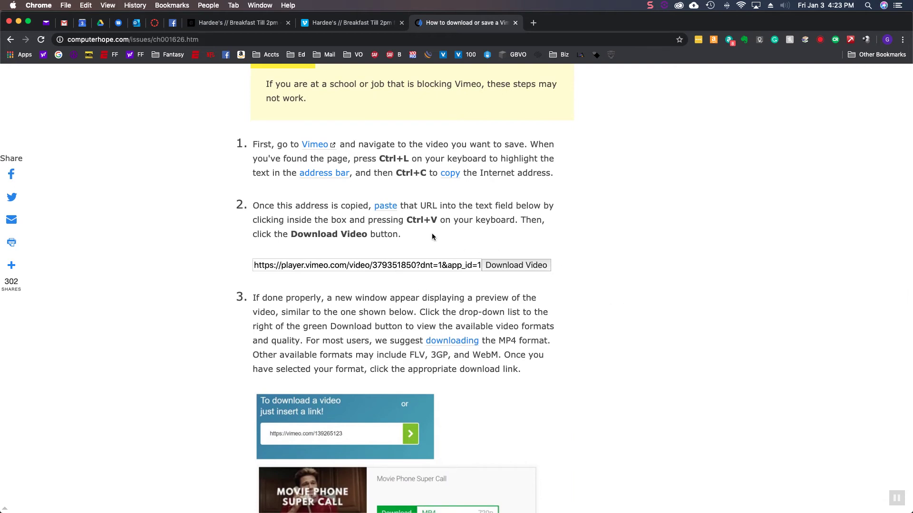
scroll(593, 246, down, 1)
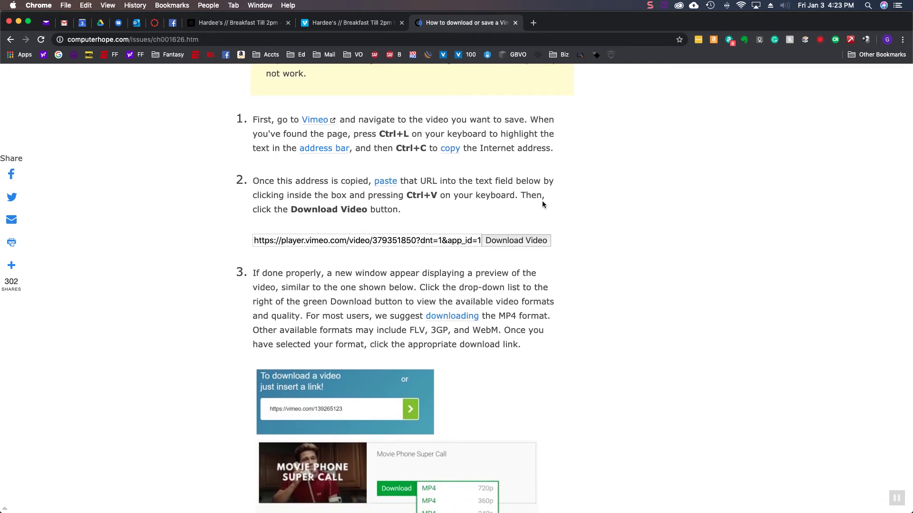
click(434, 239)
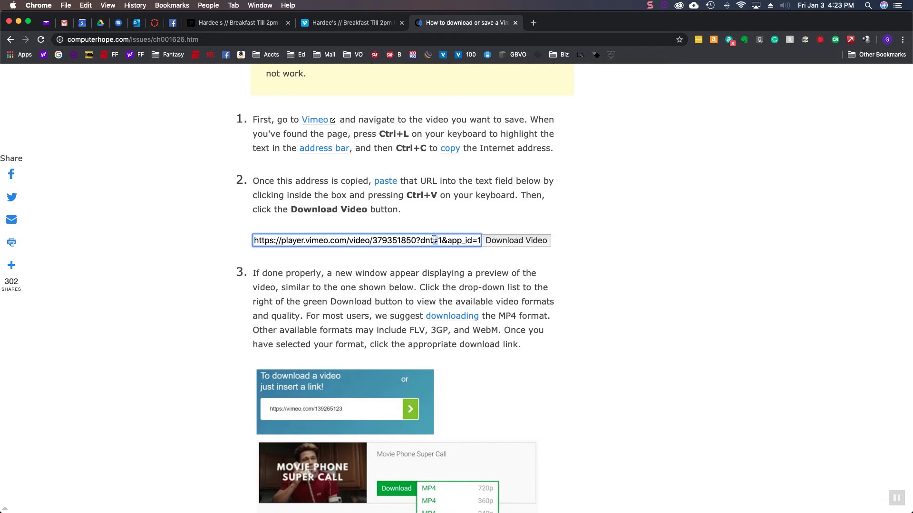
key(super+a)
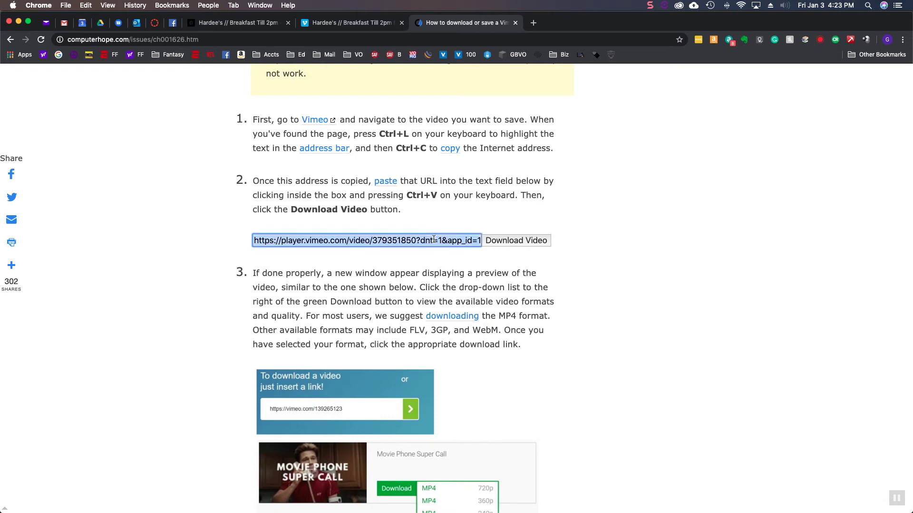
key(super+v)
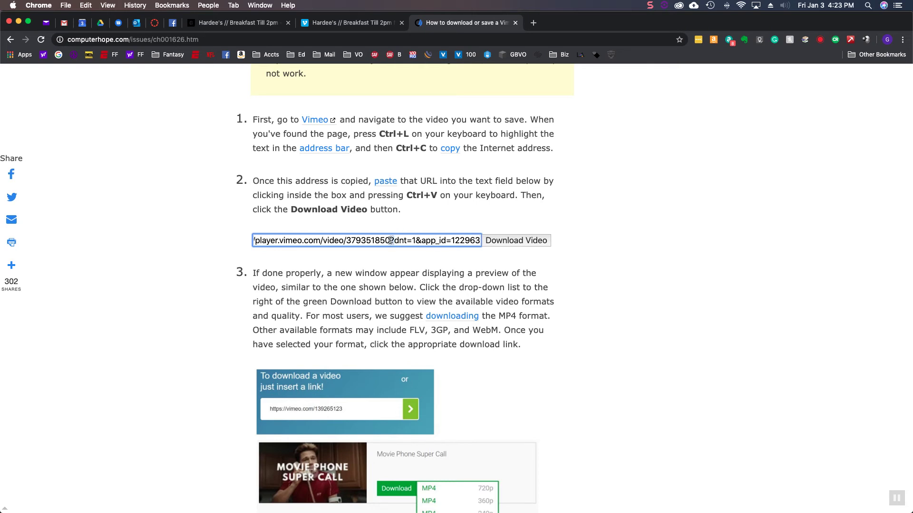
Remove "?dnt=1&app_id=122963" from the end of the video address in the download field.
drag(391, 240, 505, 243)
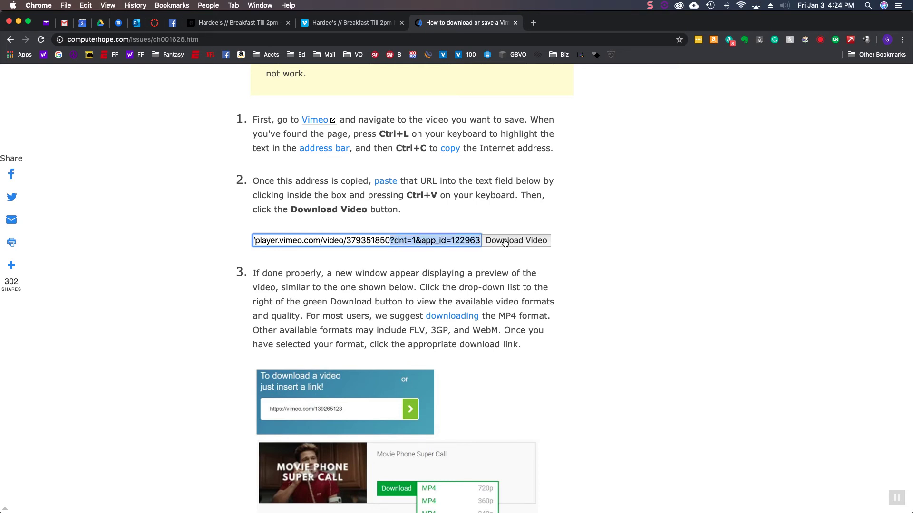
key(BackSpace)
click(448, 215)
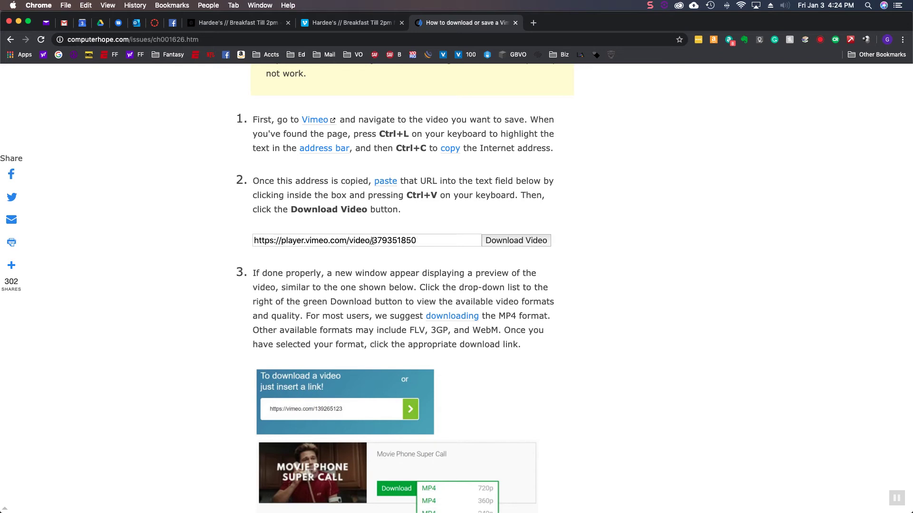
Submit the shortened player address for download and accept the translation offer on the SaveFrom.net page.
click(519, 242)
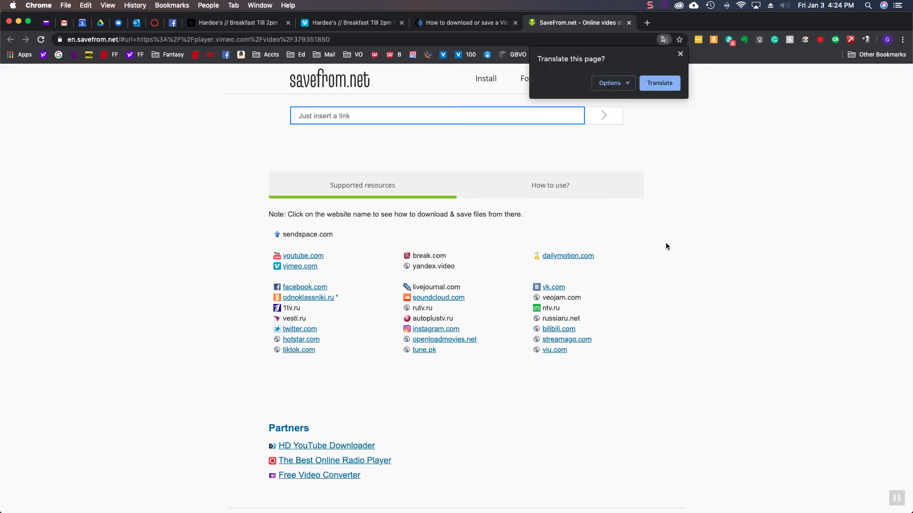
click(675, 83)
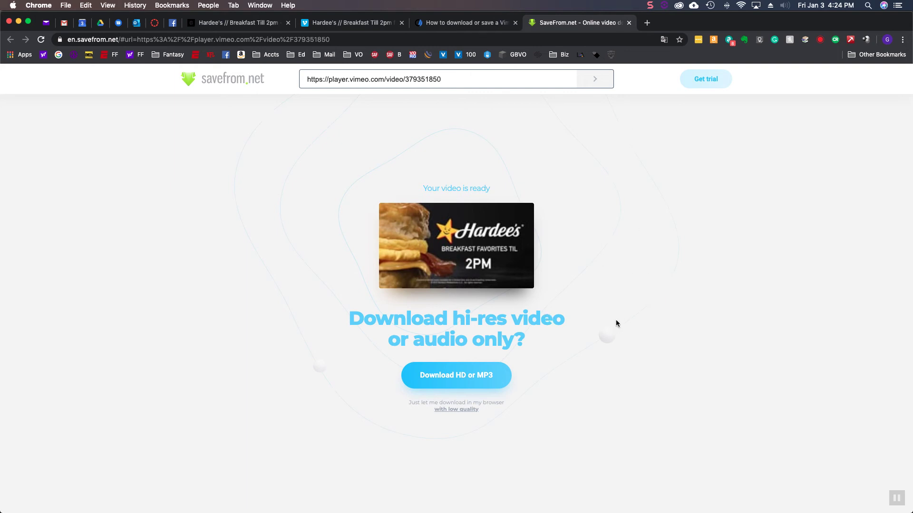
Look over the paid HD or MP3 download plans and return to the Hardee's video preview.
click(444, 382)
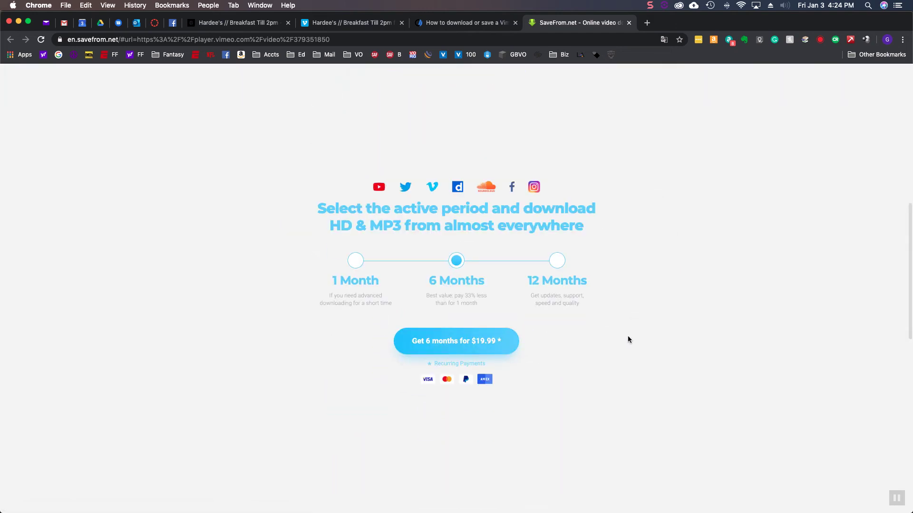
scroll(572, 313, up, 10)
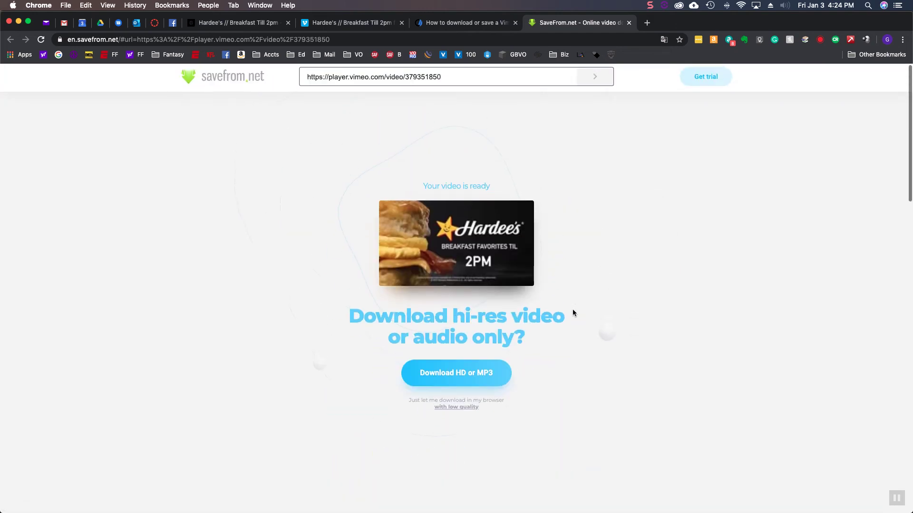
scroll(572, 313, down, 10)
scroll(572, 313, up, 10)
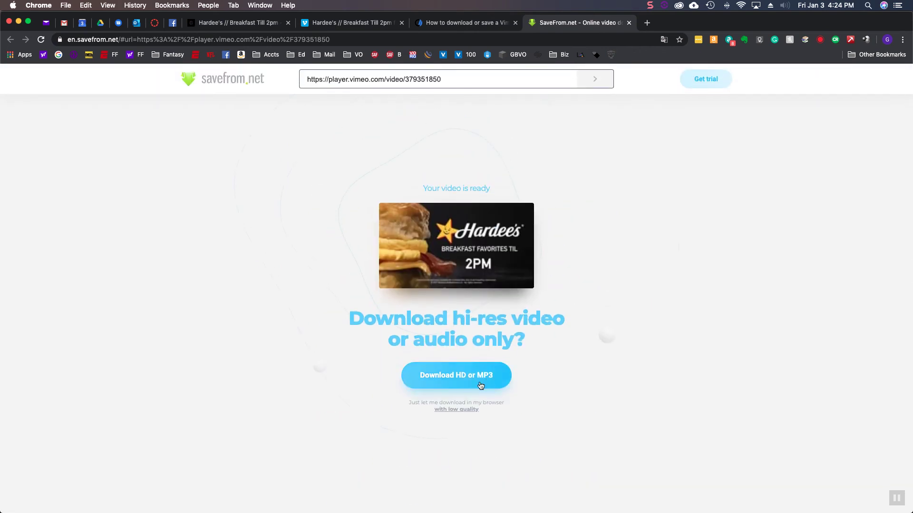
Choose the low-quality browser download, open the Hardee's video as MP4 1080p and pause its playback.
click(456, 409)
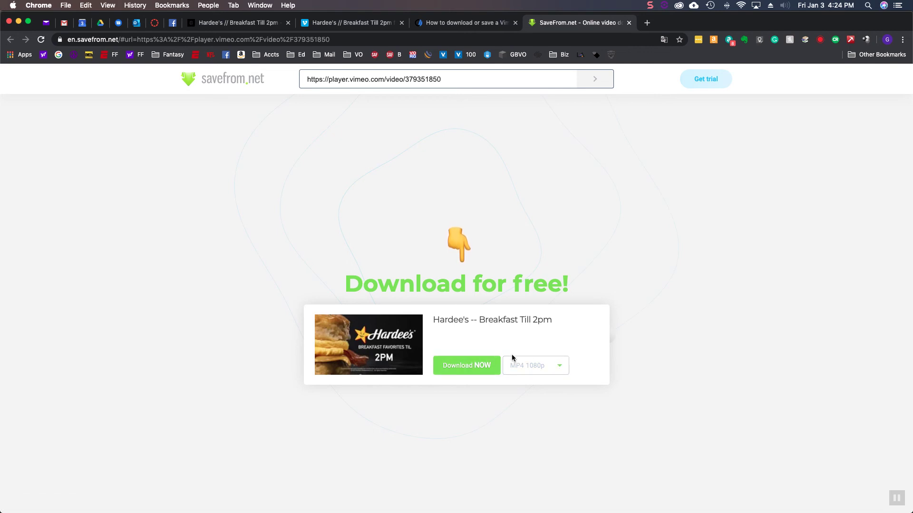
click(474, 366)
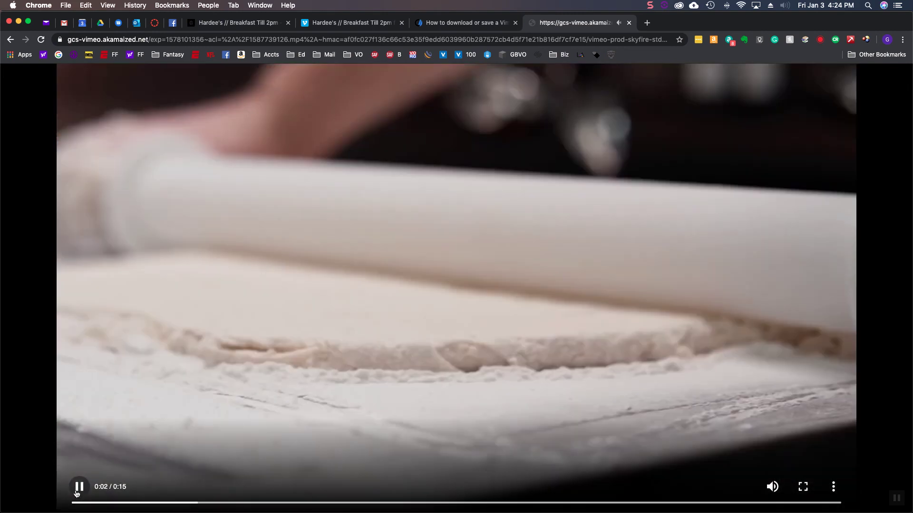
click(77, 489)
Try to save the video to the Desktop as "Hardees" in MPEG-4 movie format, and cancel instead of replacing the existing file.
right_click(519, 209)
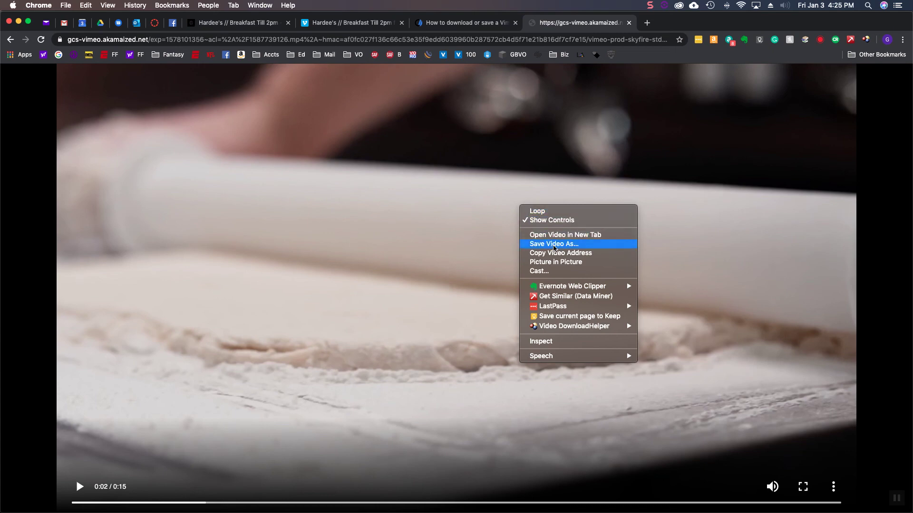
click(553, 243)
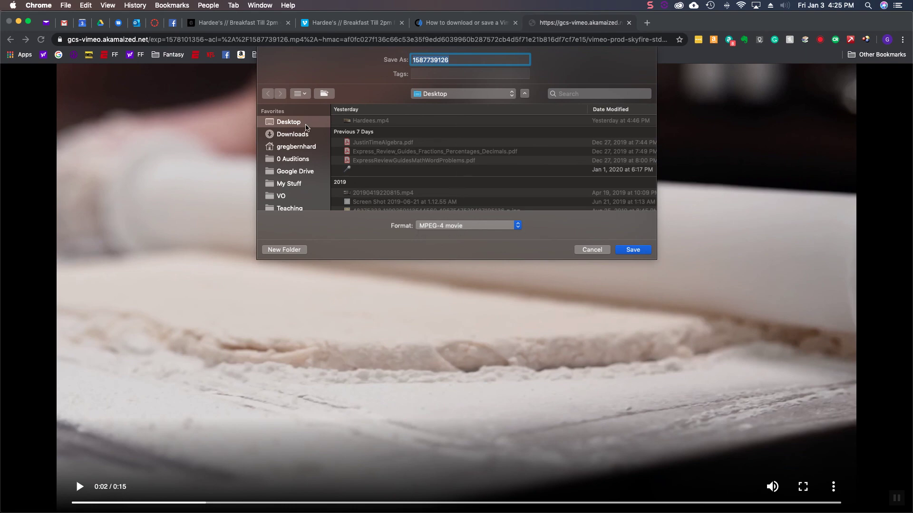
text(Hardees)
click(632, 250)
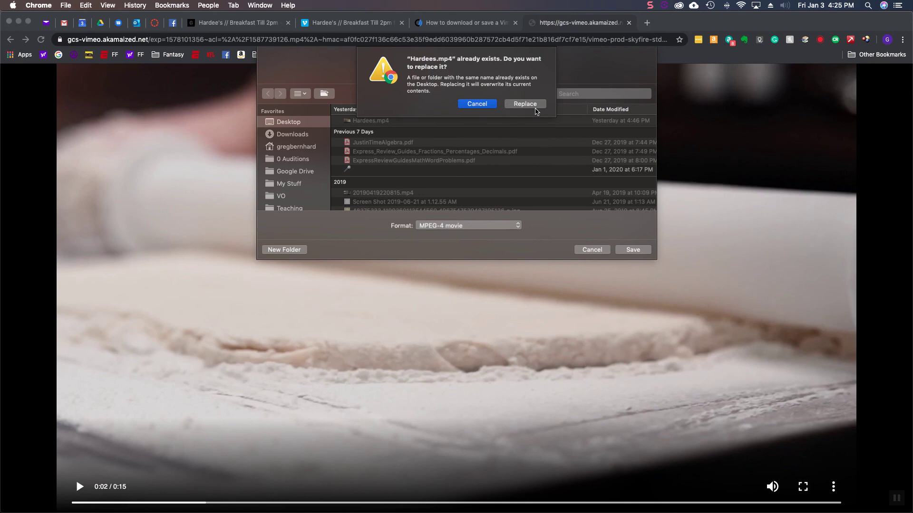
click(477, 104)
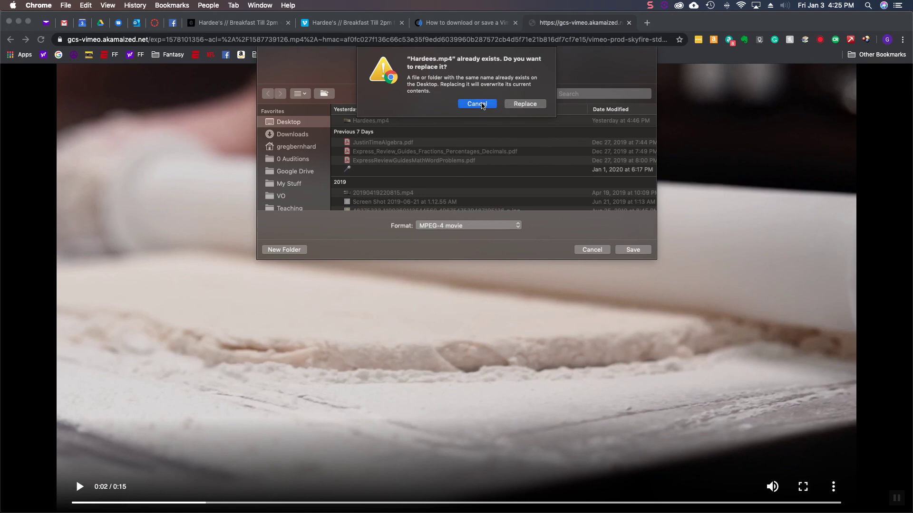
click(591, 250)
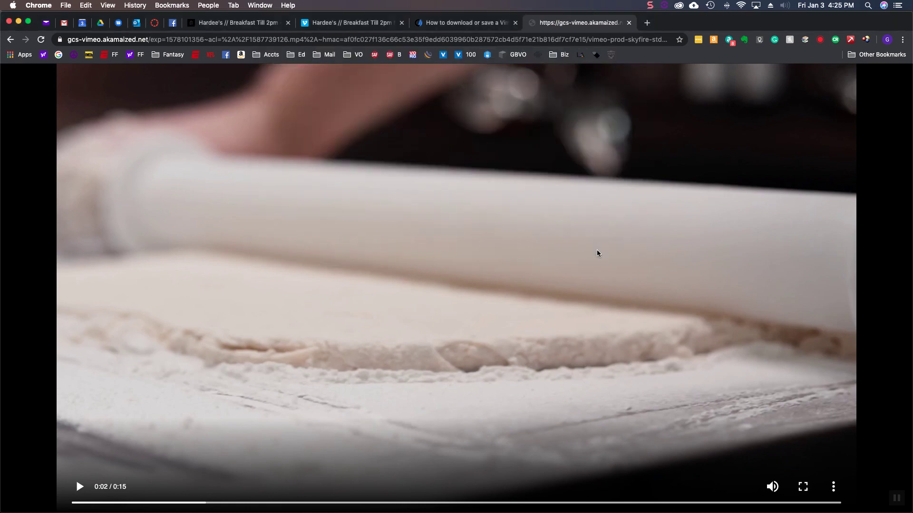